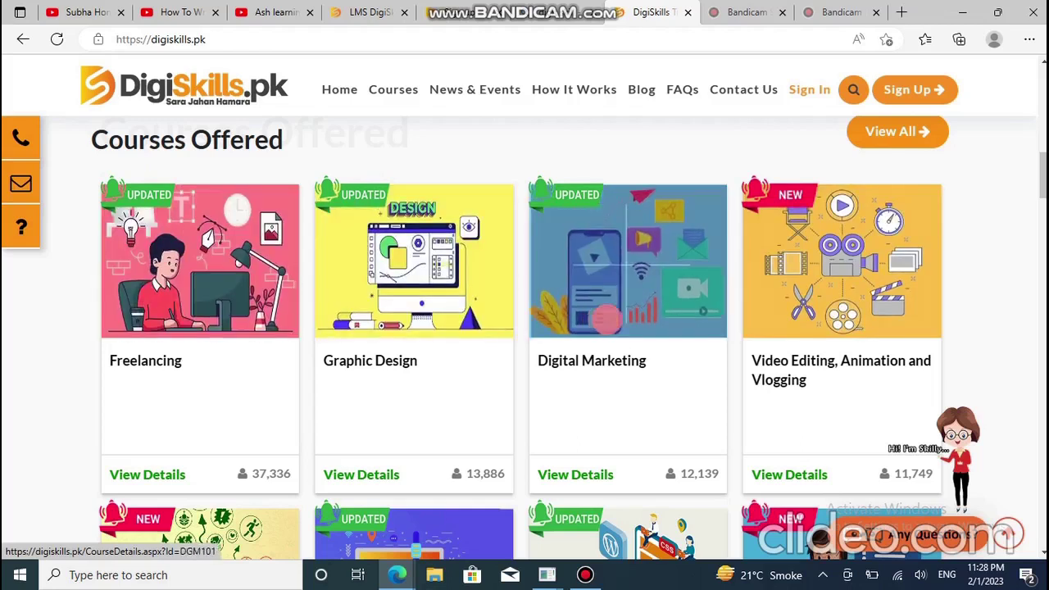
# Step: Load more courses in the Courses Offered section of the DigiSkills home page
pyautogui.scroll(-4, 274, 239)
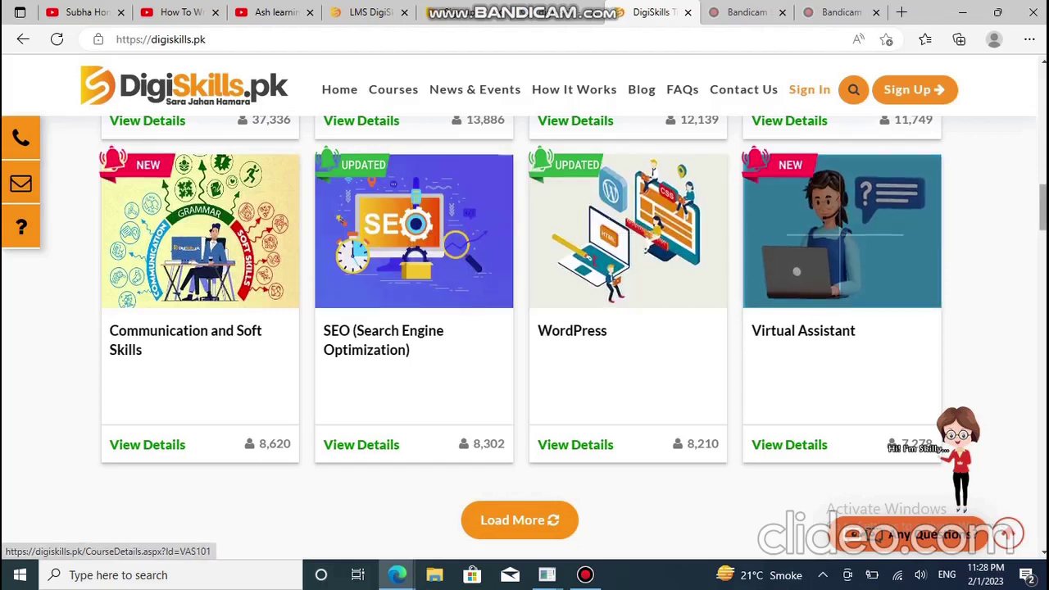
pyautogui.scroll(-5, 524, 328)
pyautogui.scroll(5, 524, 328)
pyautogui.click(536, 536)
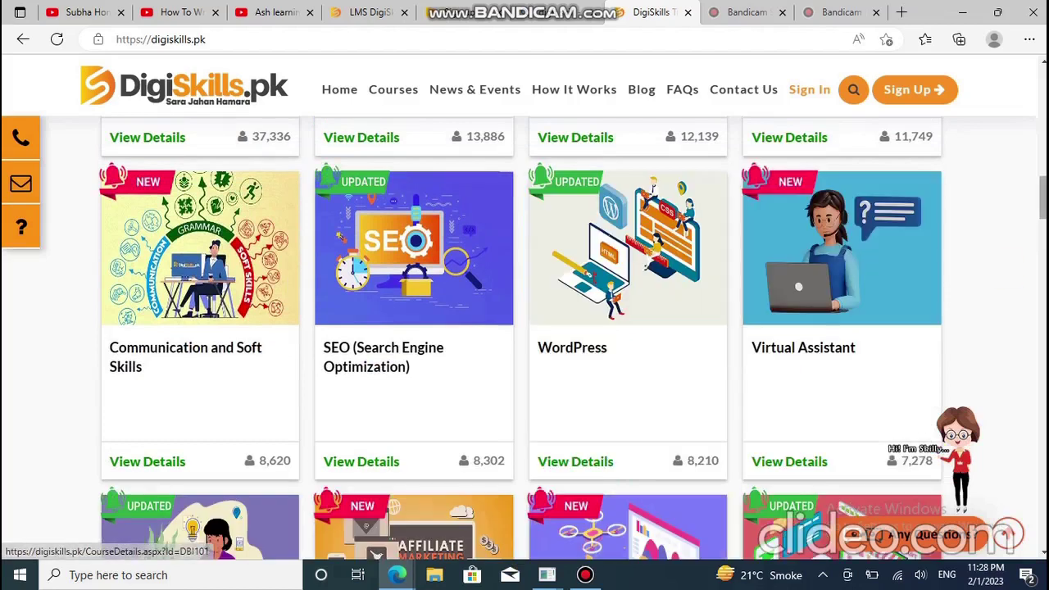
# Step: Examine the courses offered on the home page, including the additionally loaded ones such as Affiliate Marketing and Data Analytics
pyautogui.scroll(-5, 377, 232)
pyautogui.scroll(2, 377, 232)
pyautogui.scroll(1, 377, 232)
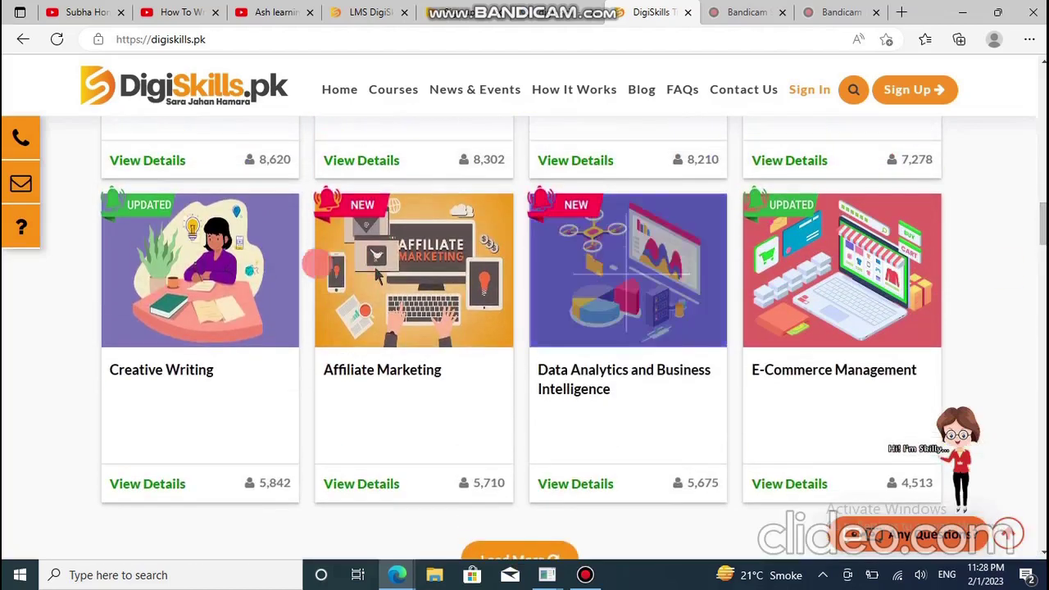
pyautogui.click(378, 261)
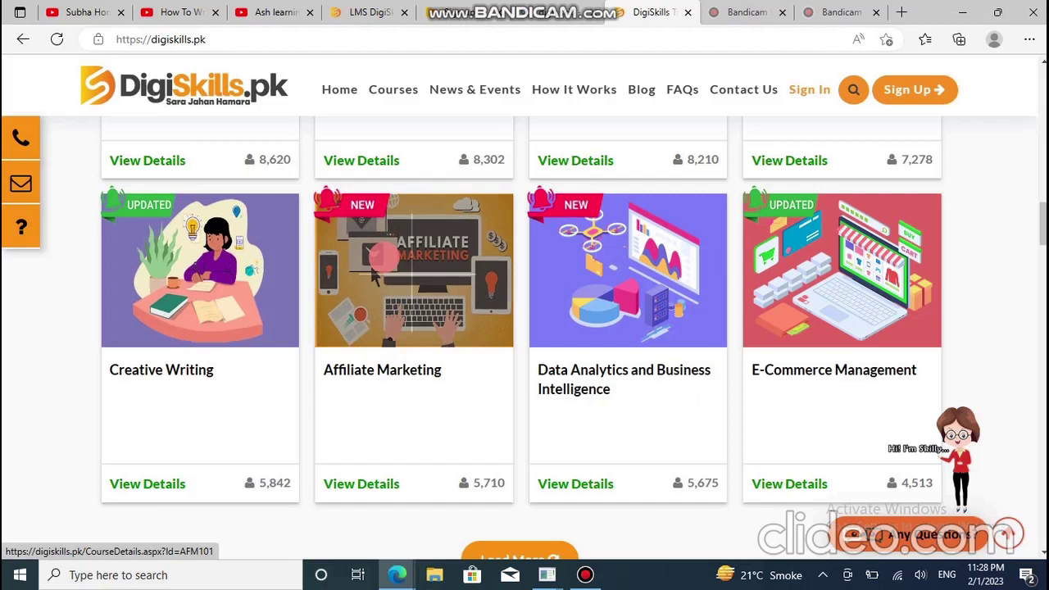
pyautogui.click(555, 293)
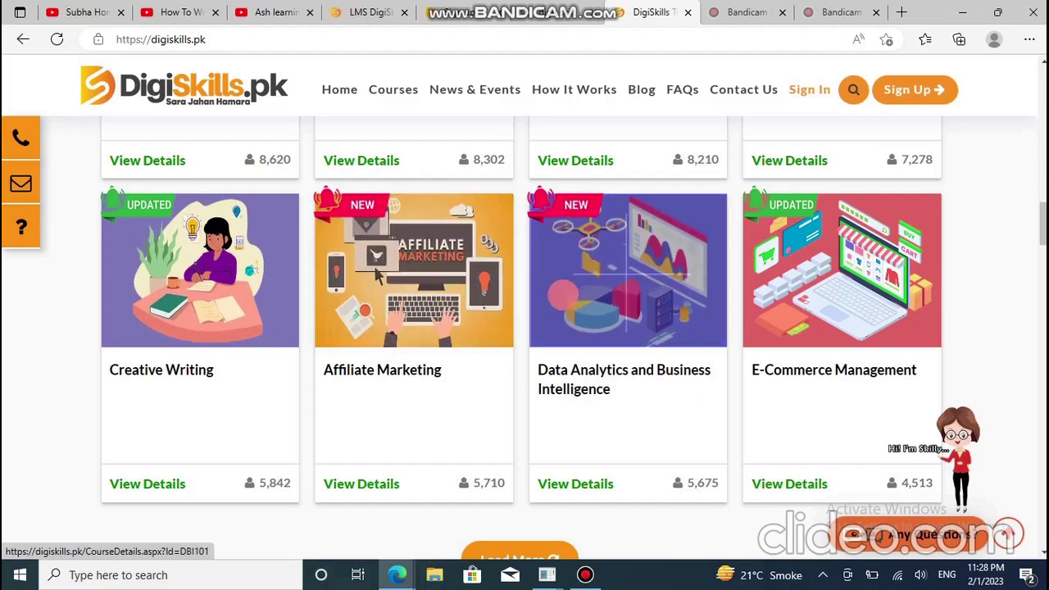
pyautogui.click(957, 235)
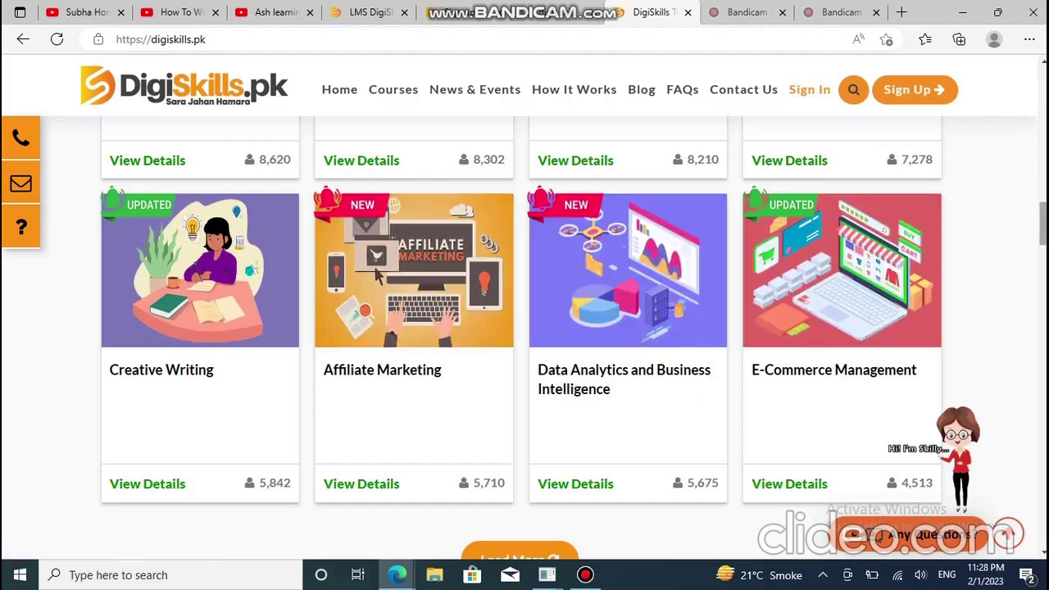
pyautogui.scroll(8, 524, 336)
pyautogui.scroll(-5, 524, 336)
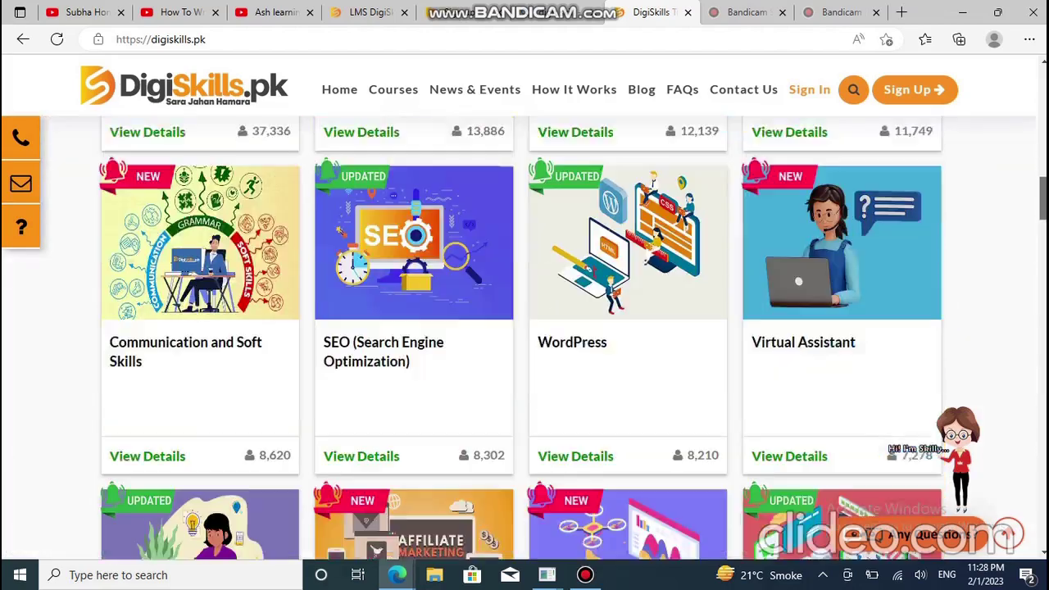
pyautogui.scroll(5, 524, 335)
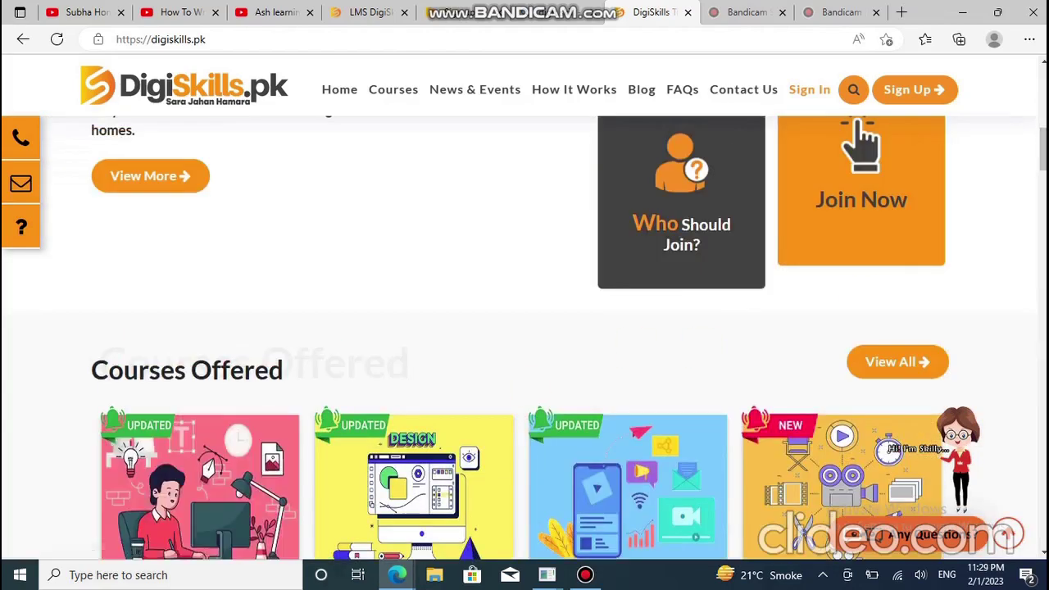
pyautogui.scroll(-3, 524, 336)
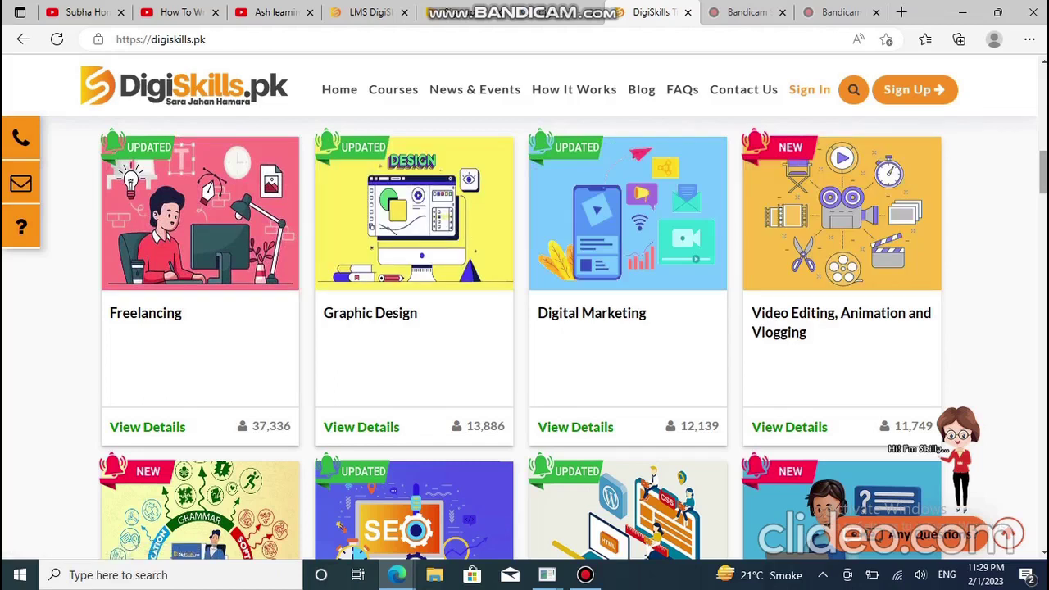
# Step: Bring up the already open DigiSkills registration form and place the cursor in its Password field
pyautogui.click(611, 11)
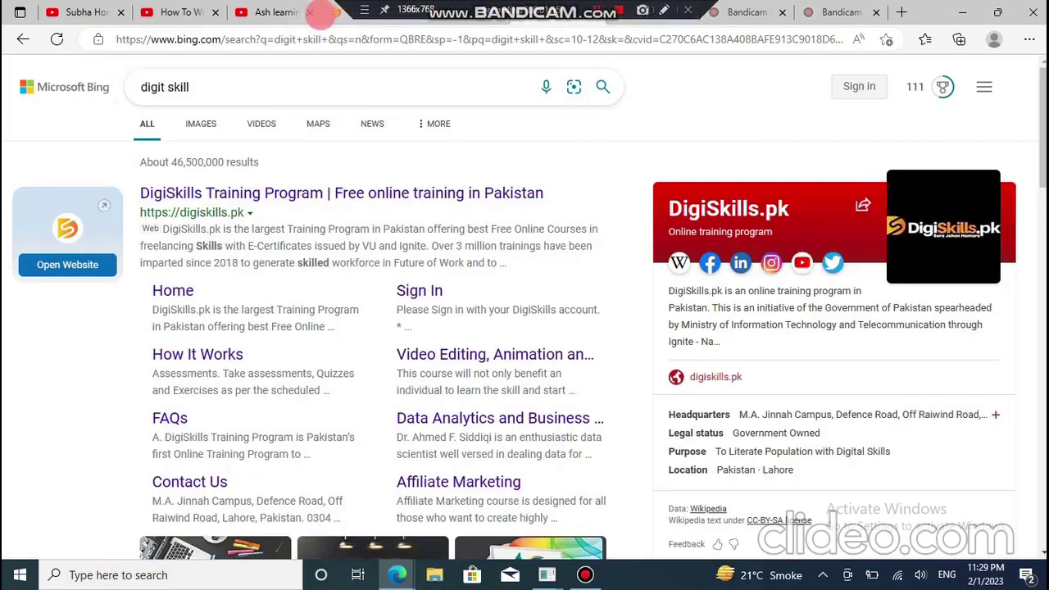
pyautogui.click(418, 11)
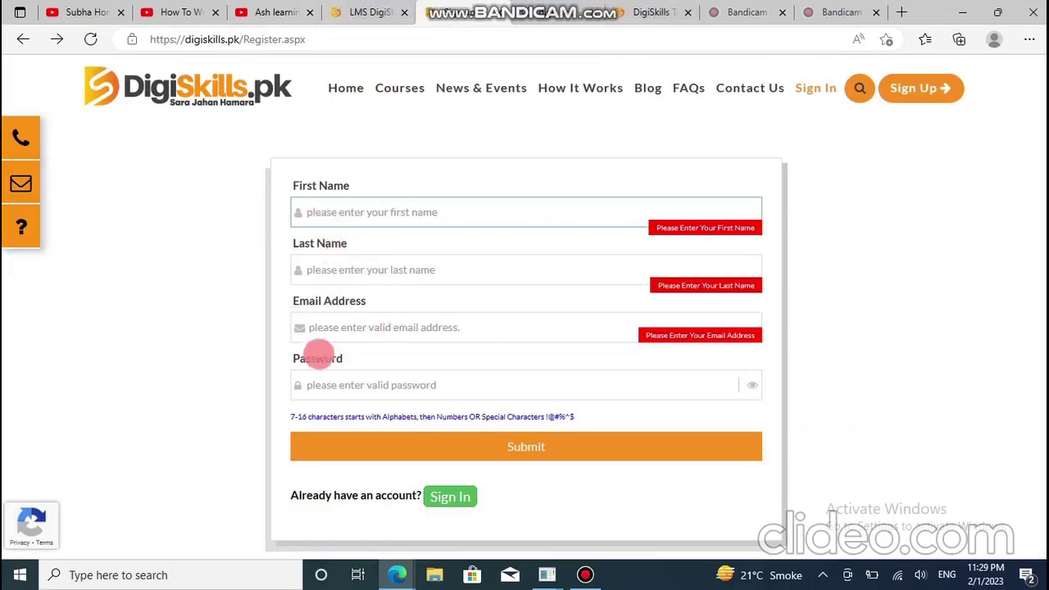
pyautogui.click(315, 379)
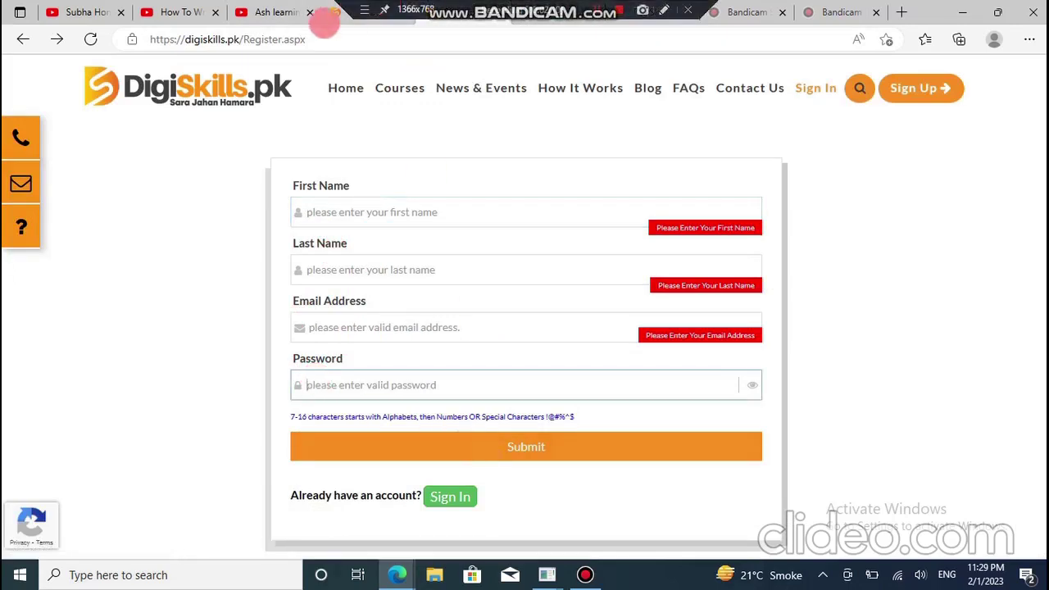
# Step: Switch to the open LMS student profile and examine the Personal Information fields, including the city choices and mailing address
pyautogui.click(351, 12)
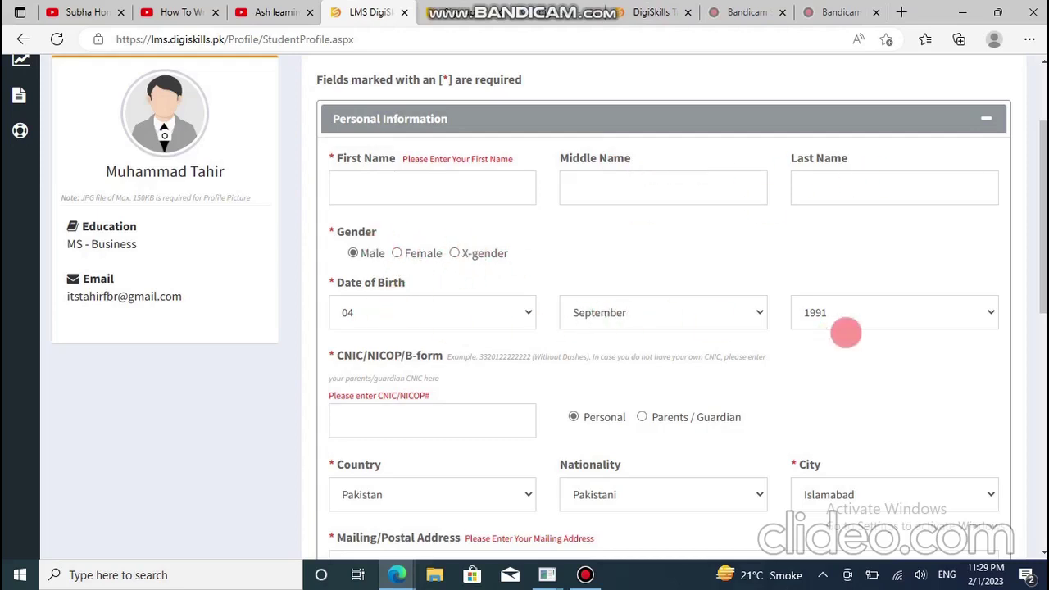
pyautogui.scroll(-2, 1042, 245)
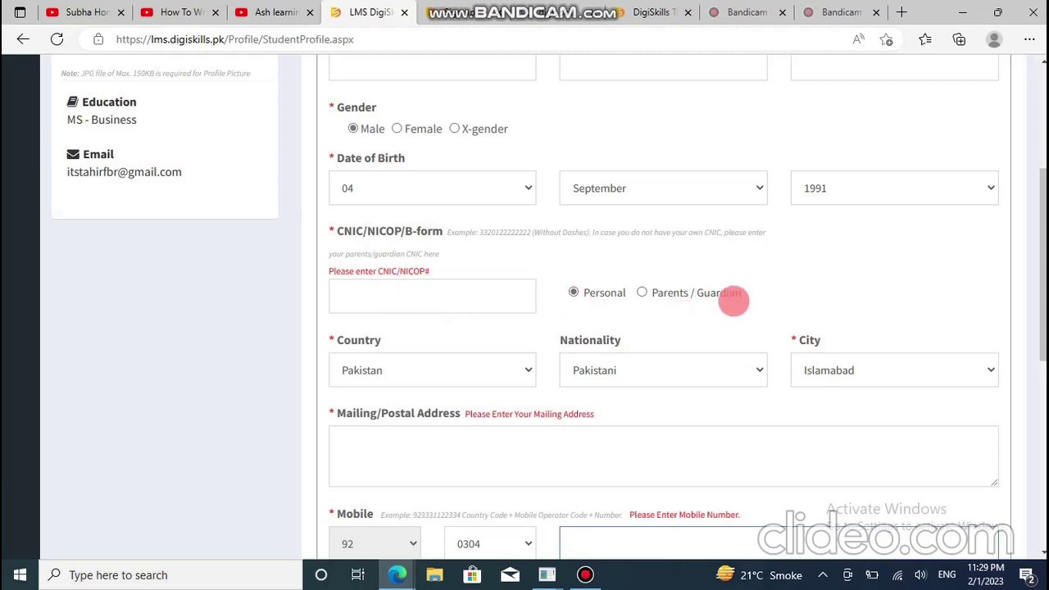
pyautogui.scroll(-1, 576, 311)
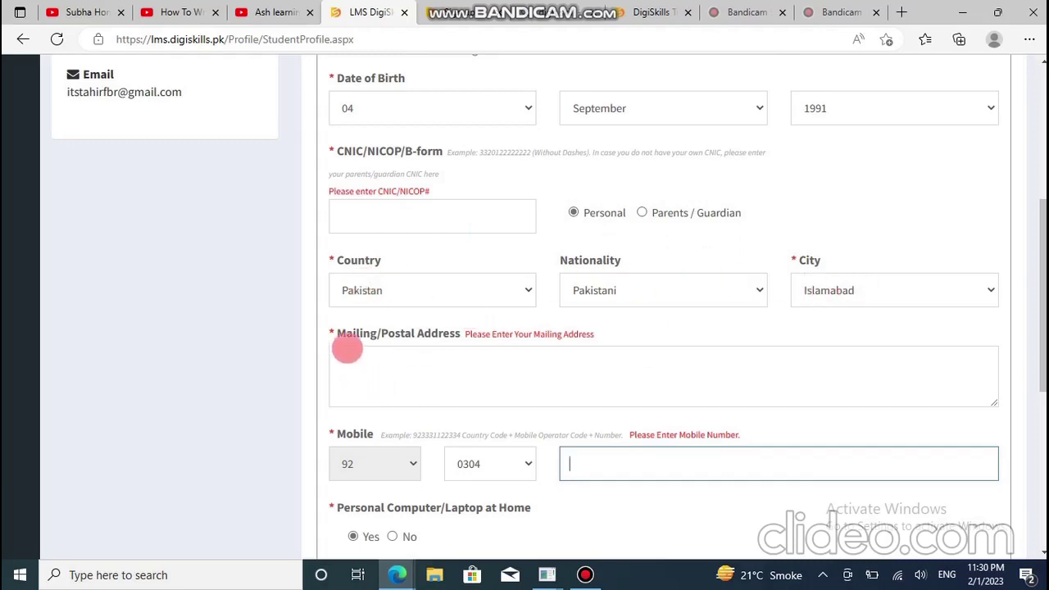
pyautogui.moveTo(346, 333); pyautogui.dragTo(459, 334)
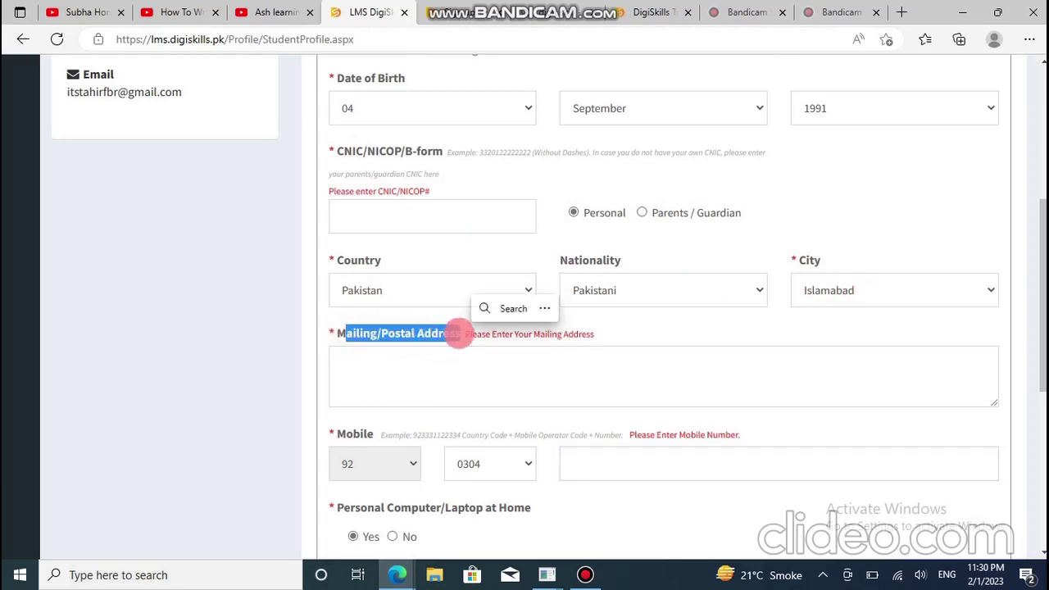
pyautogui.click(365, 348)
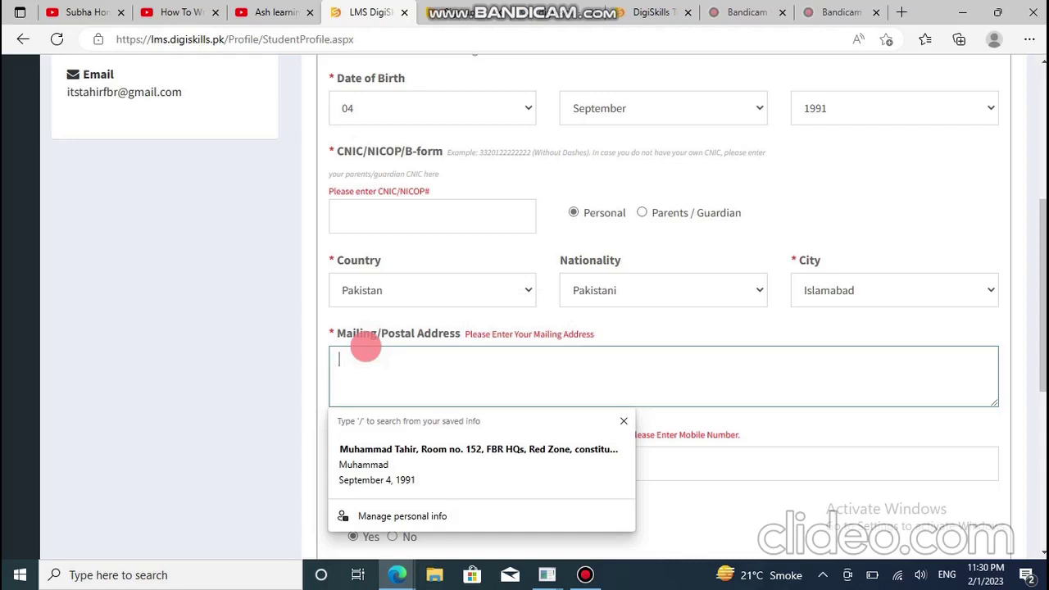
pyautogui.click(835, 288)
pyautogui.click(722, 342)
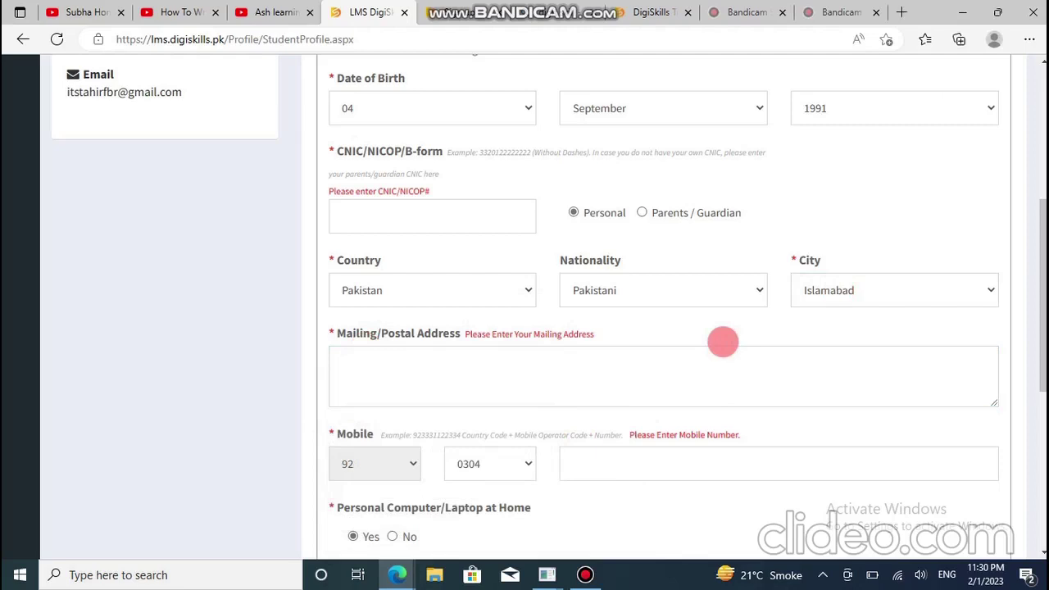
# Step: Review the mobile number, home computer and home internet facility questions in the Personal Information section
pyautogui.scroll(-1, 722, 341)
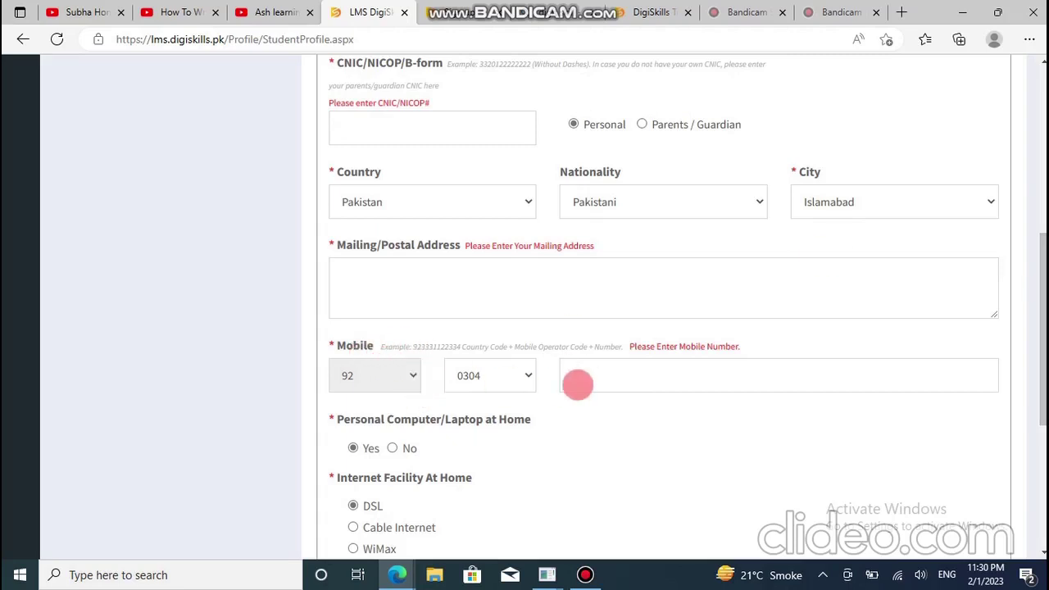
pyautogui.scroll(-1, 1043, 328)
pyautogui.scroll(-1, 1042, 328)
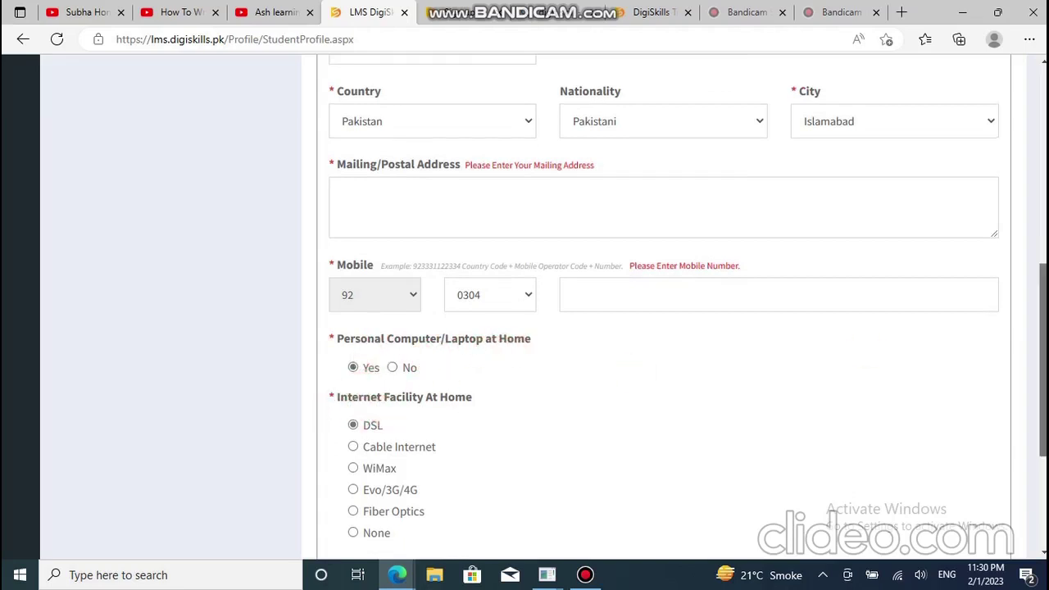
pyautogui.scroll(-3, 1042, 327)
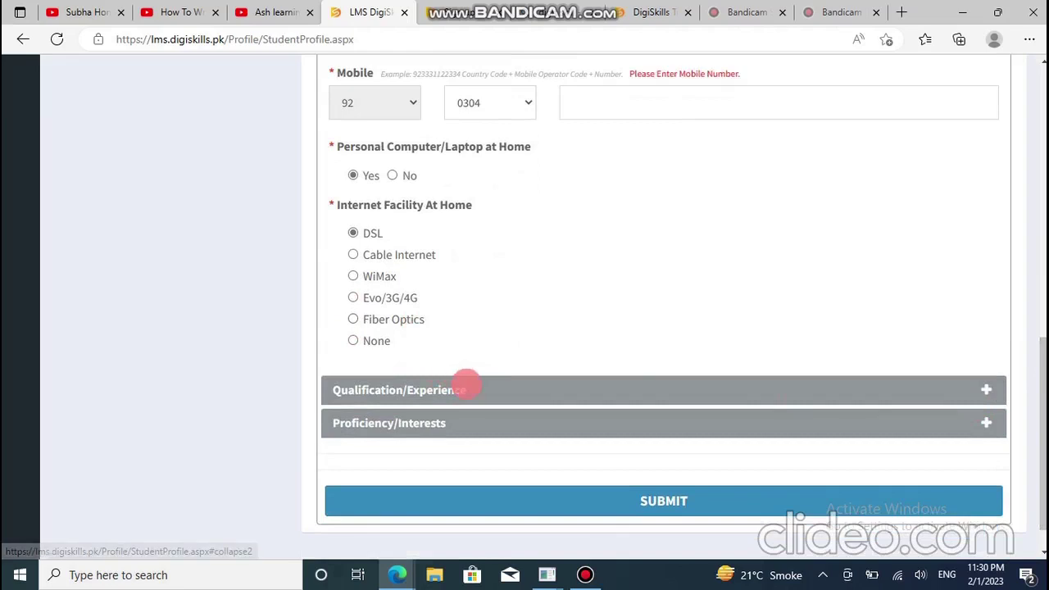
# Step: Expand Qualification/Experience and review the Specialization and Current Status options, choosing Freelancing as the future plan
pyautogui.click(463, 389)
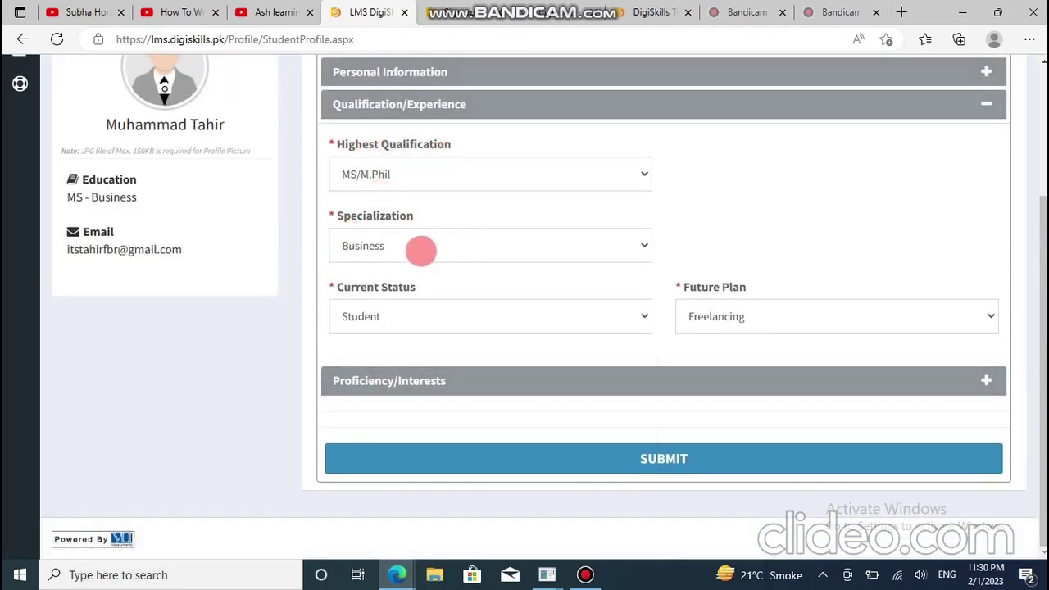
pyautogui.click(420, 250)
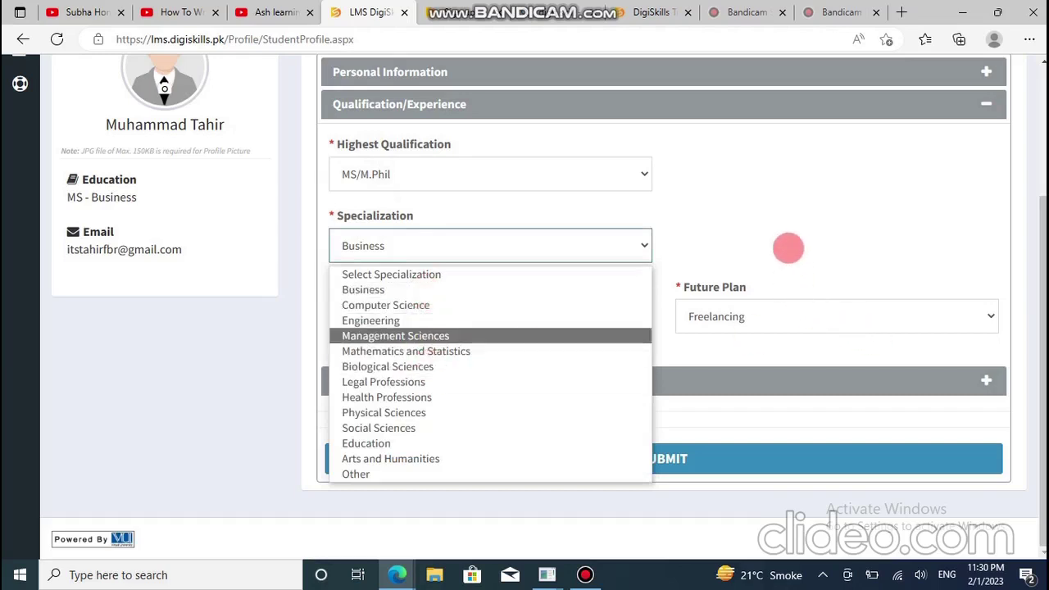
pyautogui.click(782, 248)
pyautogui.click(490, 315)
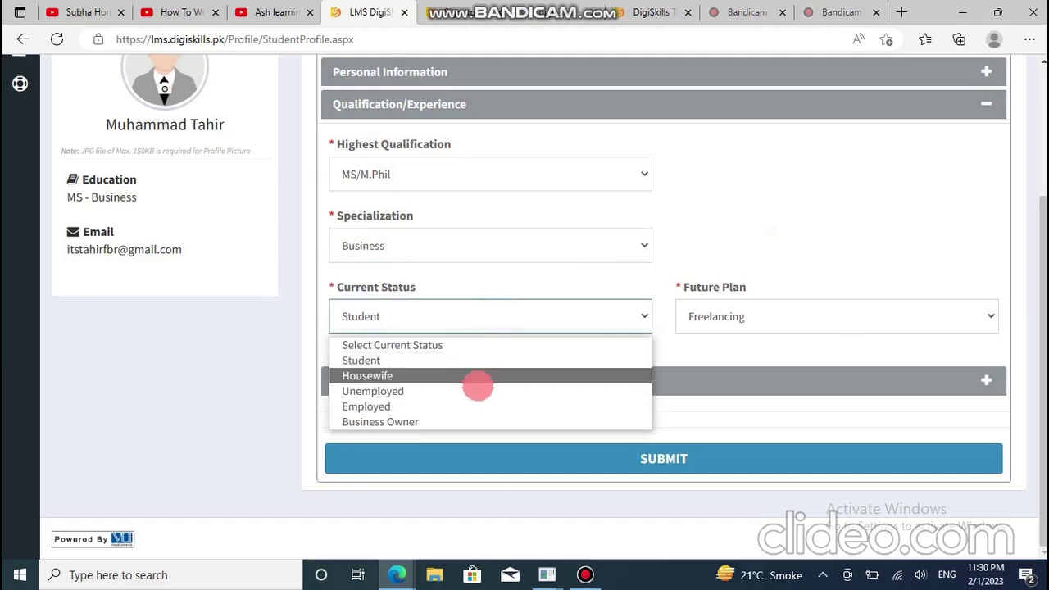
pyautogui.click(788, 313)
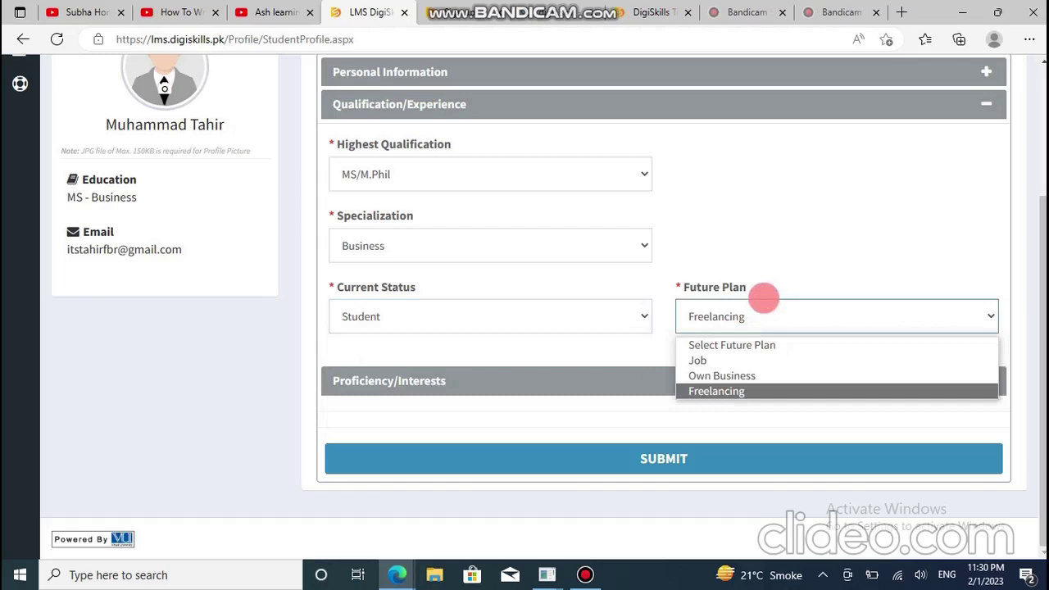
pyautogui.click(819, 391)
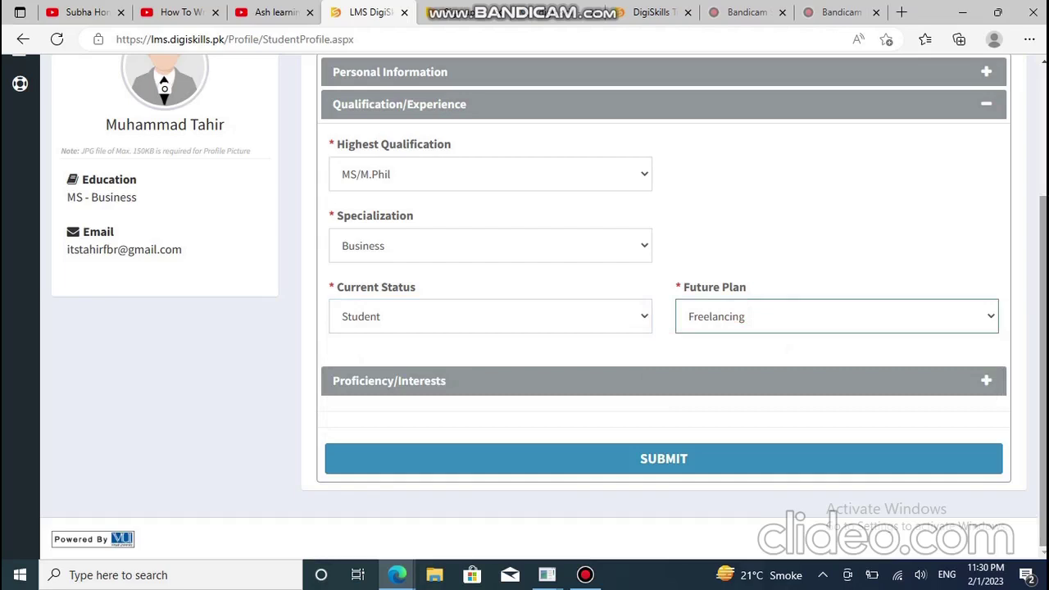
# Step: Expand Proficiency/Interests and review its questions on computer and English skills, learning interests, referral source and familiarity with freelancing
pyautogui.click(919, 379)
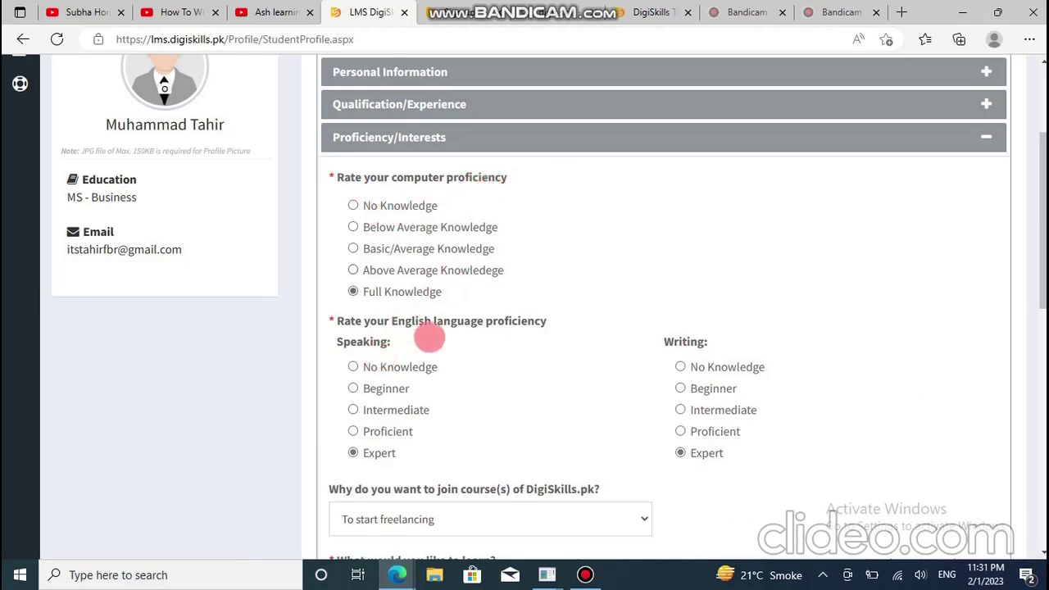
pyautogui.moveTo(1036, 175); pyautogui.dragTo(1036, 284)
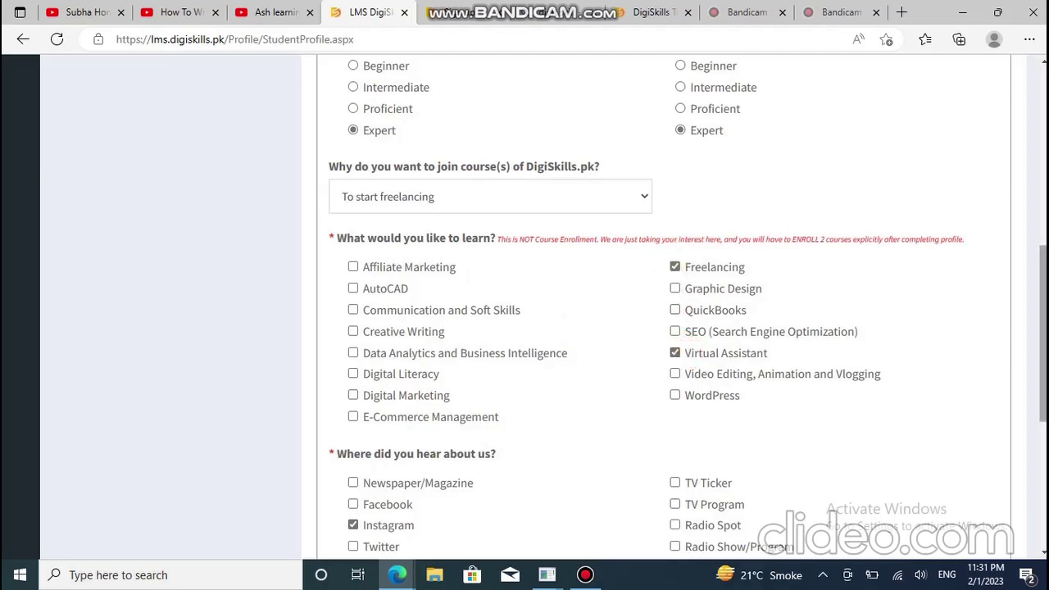
pyautogui.scroll(-2, 1043, 344)
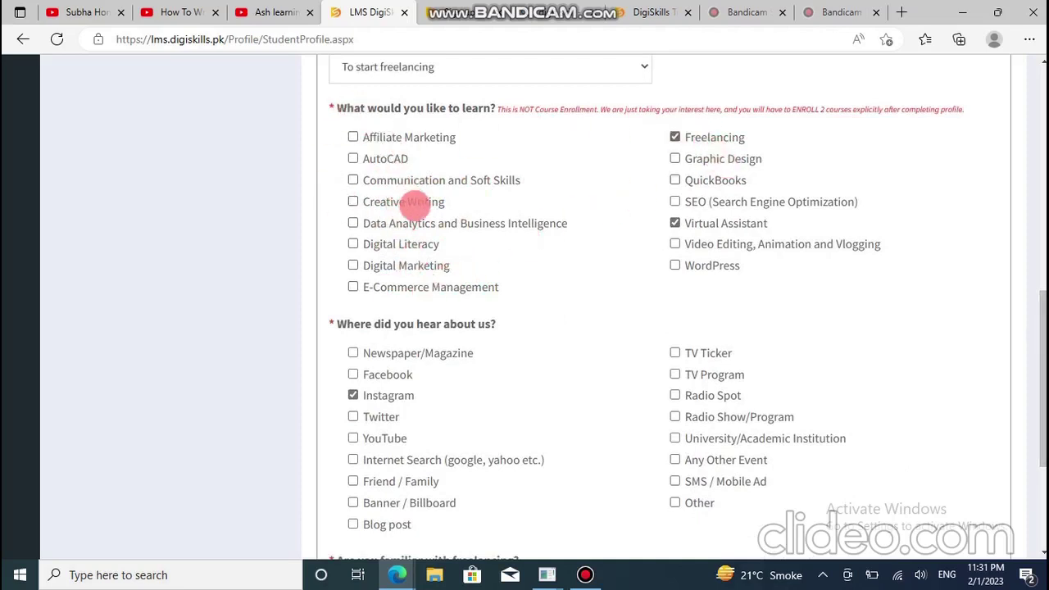
pyautogui.scroll(-1, 525, 328)
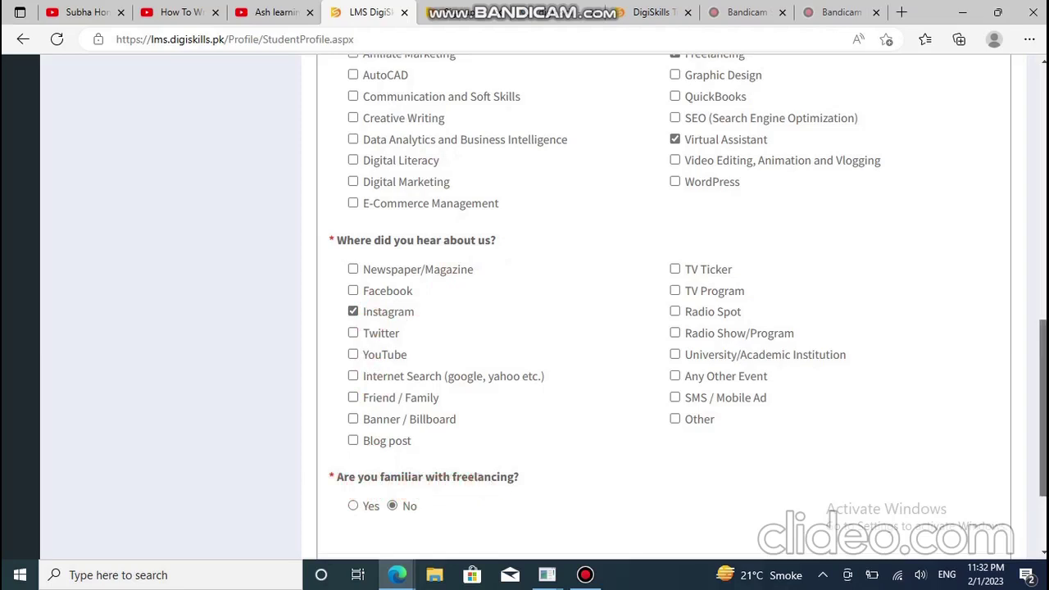
pyautogui.scroll(-2, 1024, 425)
pyautogui.click(897, 461)
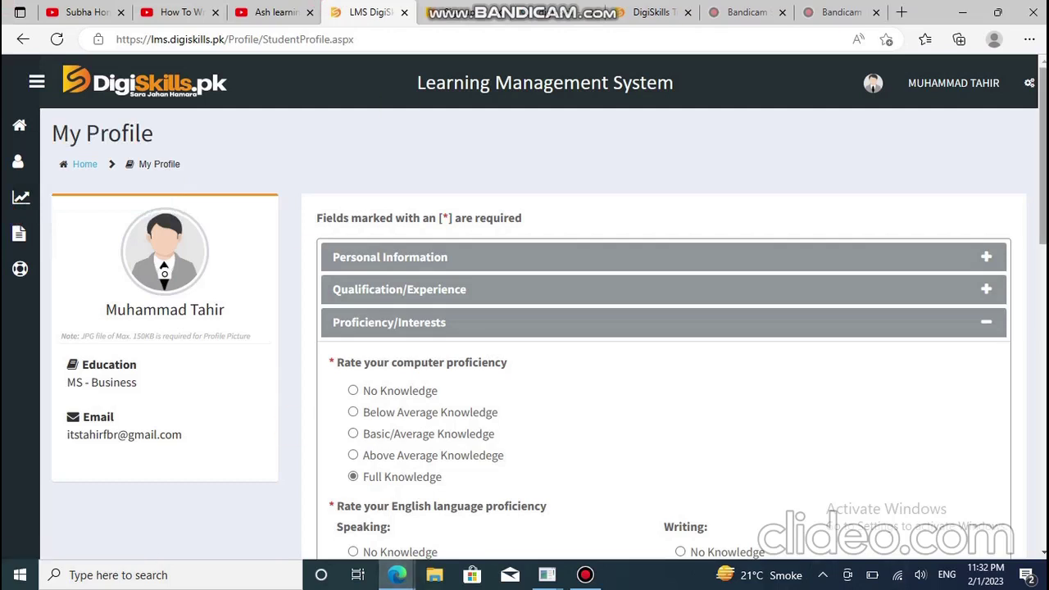
pyautogui.click(656, 215)
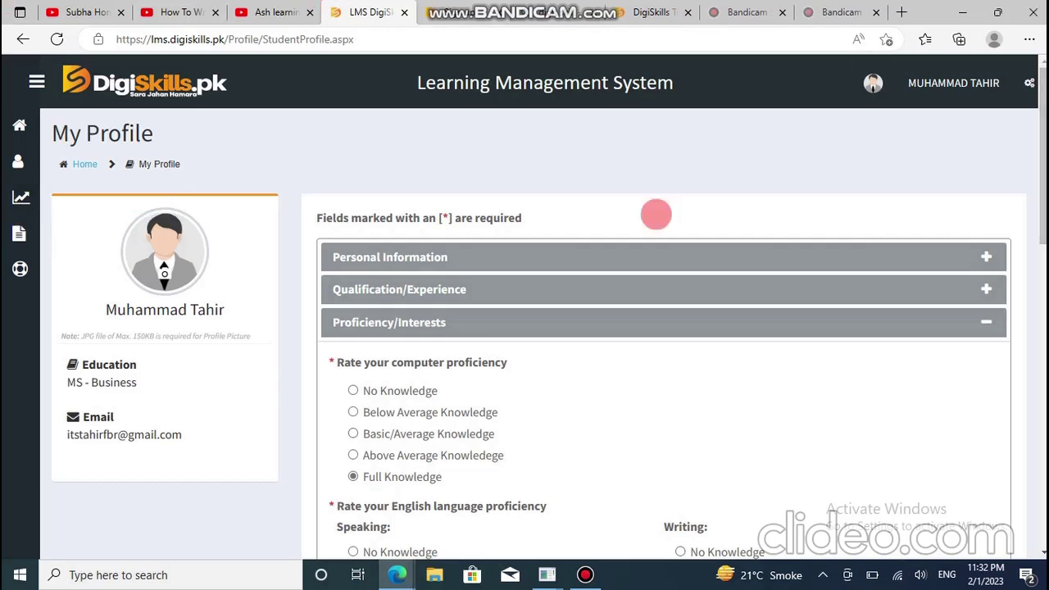